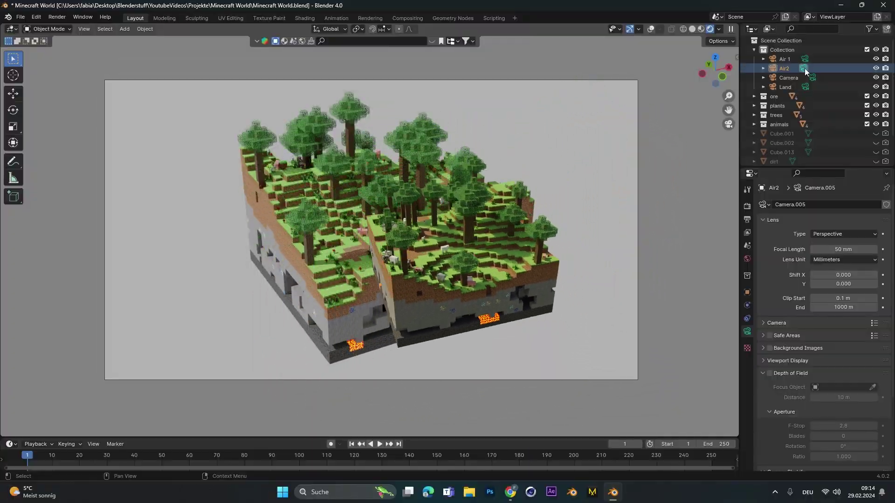
- View the scene through the cave camera, try Area 2, then set the world Area to 10
{"action": "left_click", "coordinate": [807, 86]}
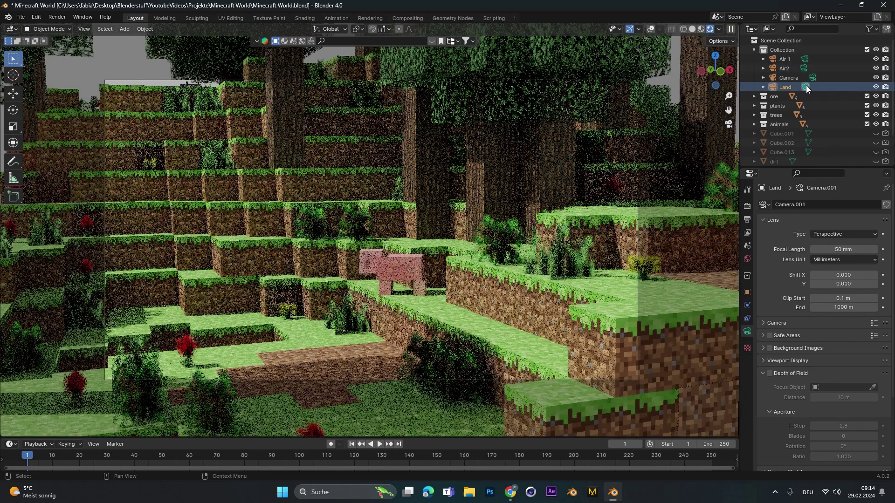
{"action": "left_click", "coordinate": [812, 77]}
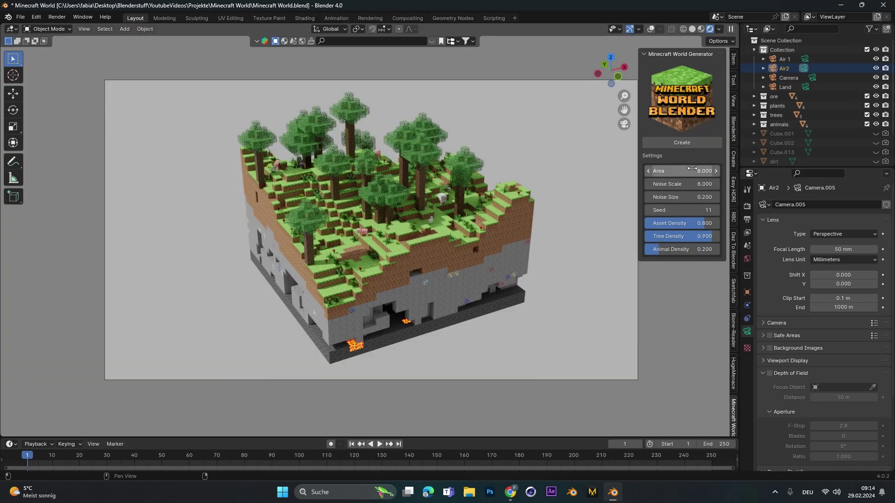
{"action": "left_click", "coordinate": [692, 170]}
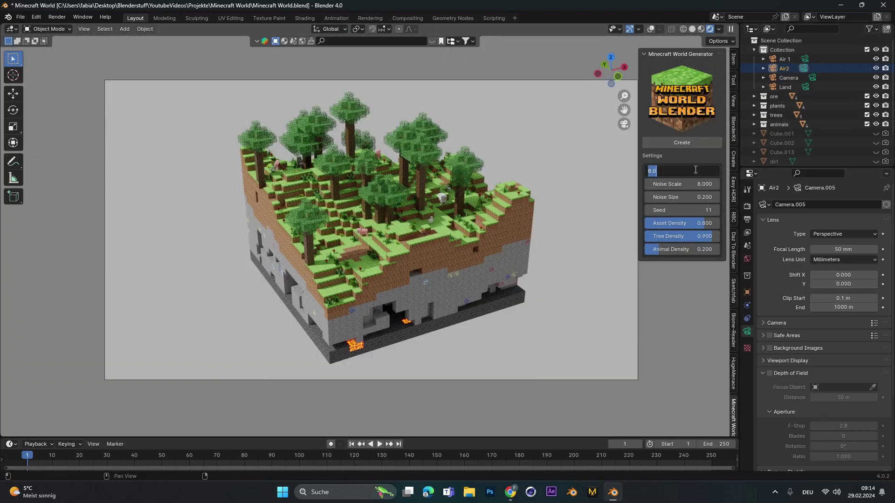
{"action": "type", "text": "2"}
{"action": "key", "text": "Return"}
{"action": "double_click", "coordinate": [695, 170]}
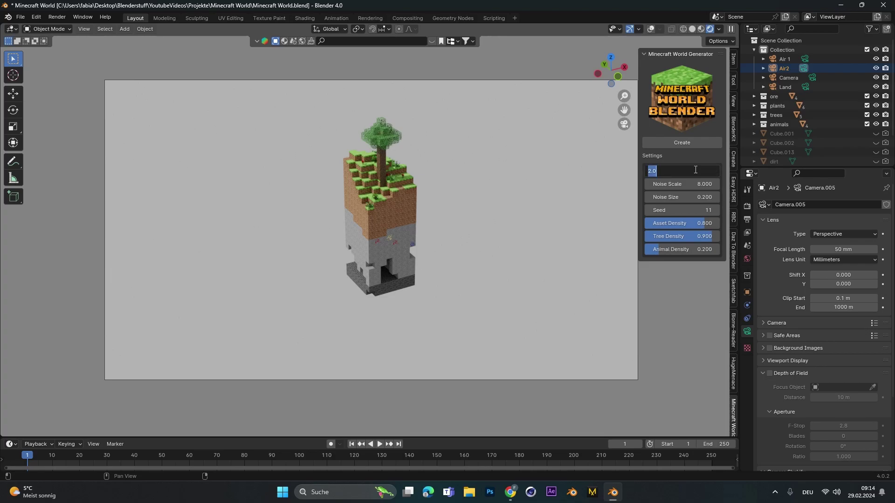
{"action": "type", "text": "10"}
{"action": "key", "text": "Return"}
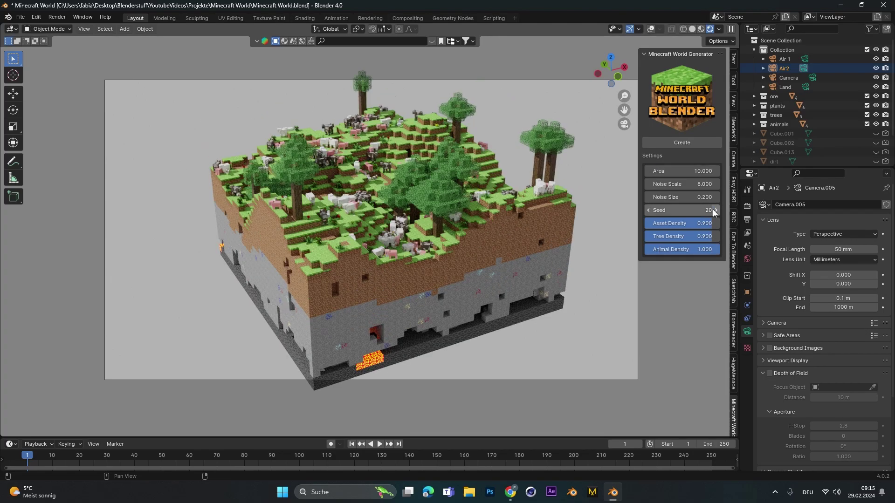
- Step the Seed up to 24 for a new terrain layout
{"action": "left_click", "coordinate": [716, 211]}
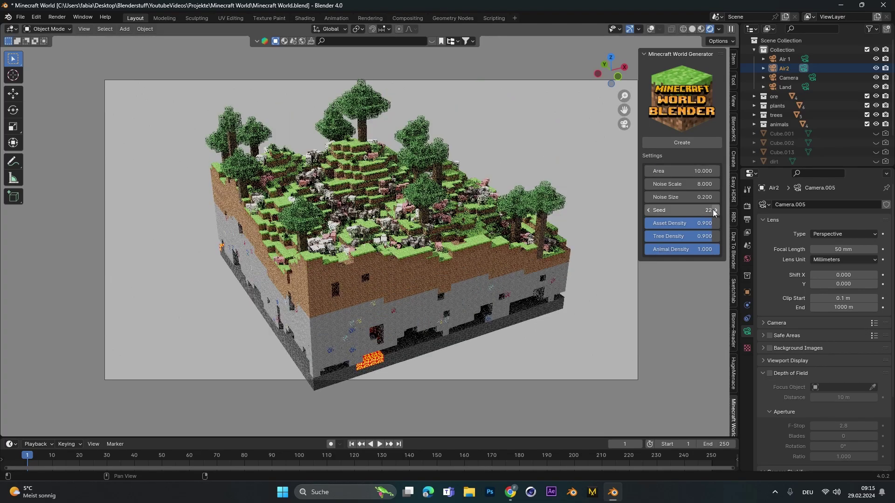
{"action": "left_click", "coordinate": [715, 210]}
{"action": "left_click", "coordinate": [716, 210]}
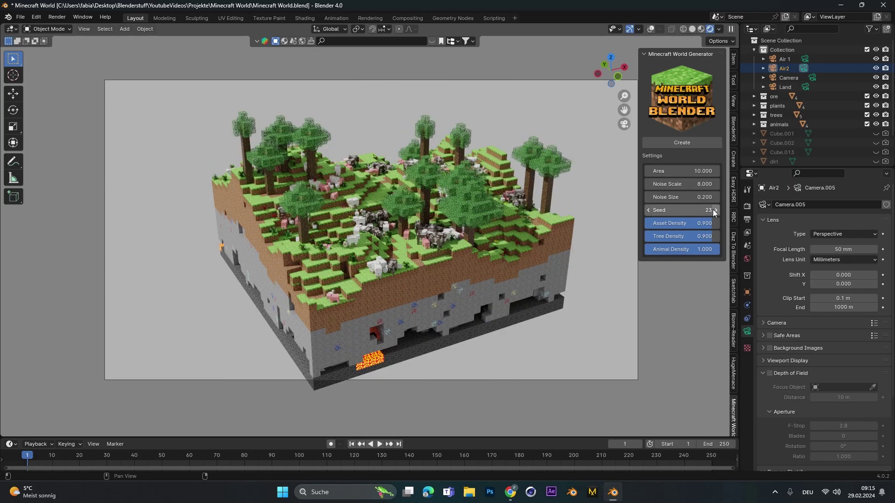
{"action": "left_click", "coordinate": [715, 211]}
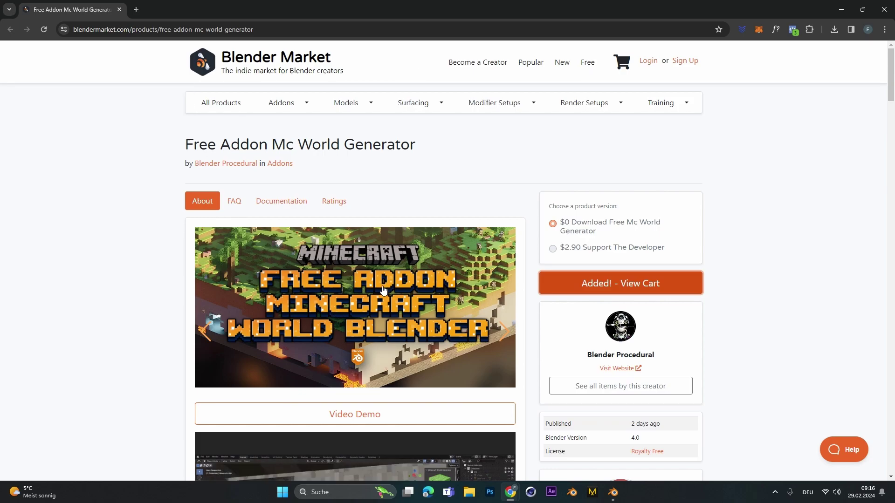
- Scroll the add-on page and show Chrome's recent downloads to find minecraft_world_1.0.0.zip
{"action": "scroll", "coordinate": [383, 289], "scroll_direction": "down", "scroll_amount": 1}
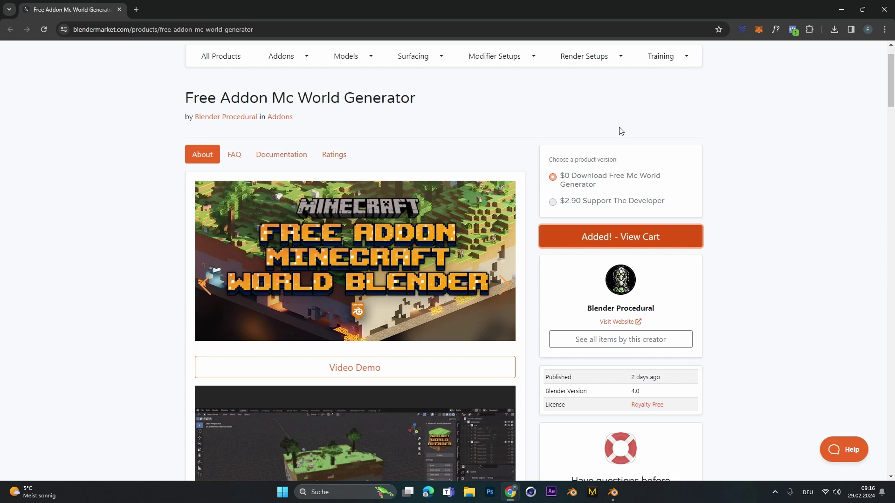
{"action": "left_click", "coordinate": [836, 31]}
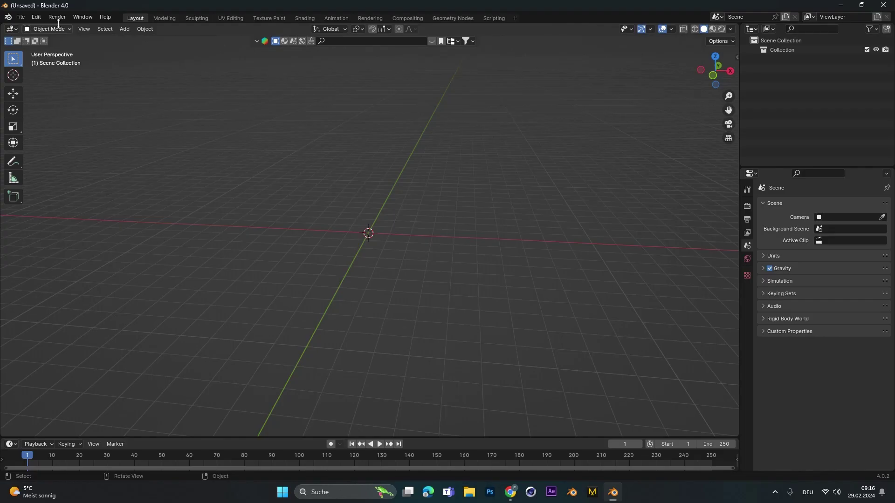
- Open the Add-ons preferences, centre the window, and filter by 'minecra' to check the add-on is enabled
{"action": "left_click", "coordinate": [30, 17]}
{"action": "left_click", "coordinate": [66, 140]}
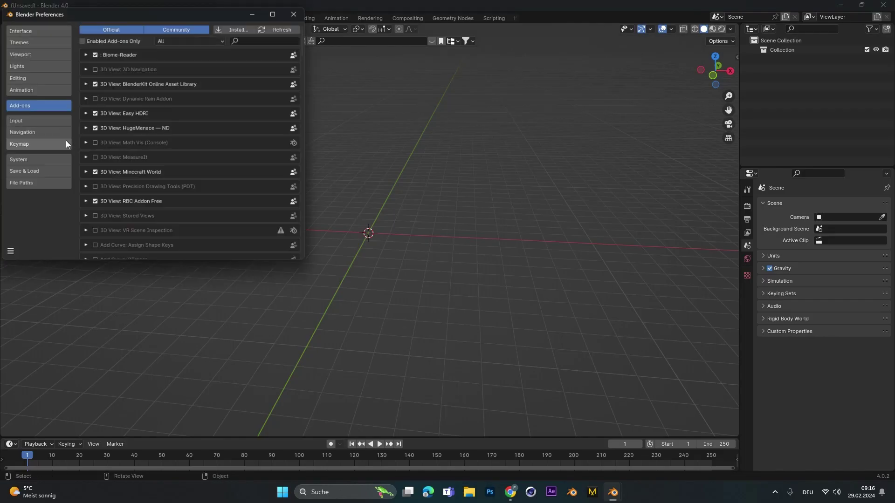
{"action": "left_click_drag", "start_coordinate": [194, 19], "coordinate": [399, 60]}
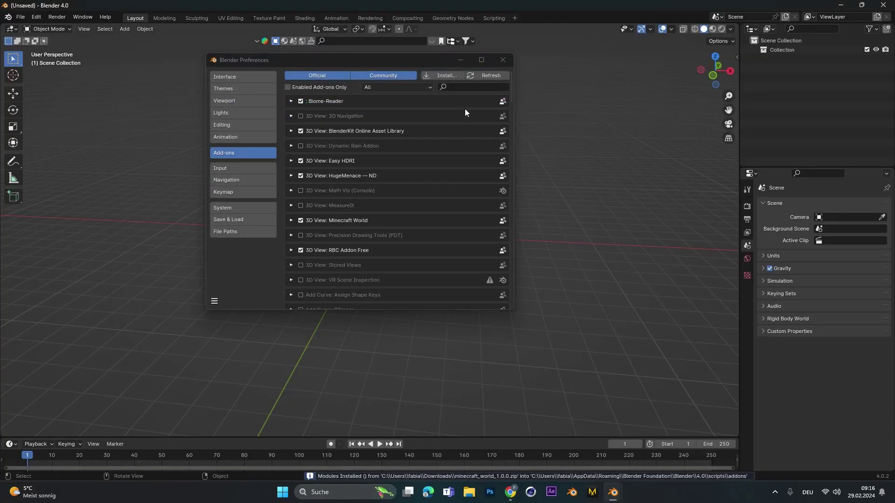
{"action": "type", "text": "minecra"}
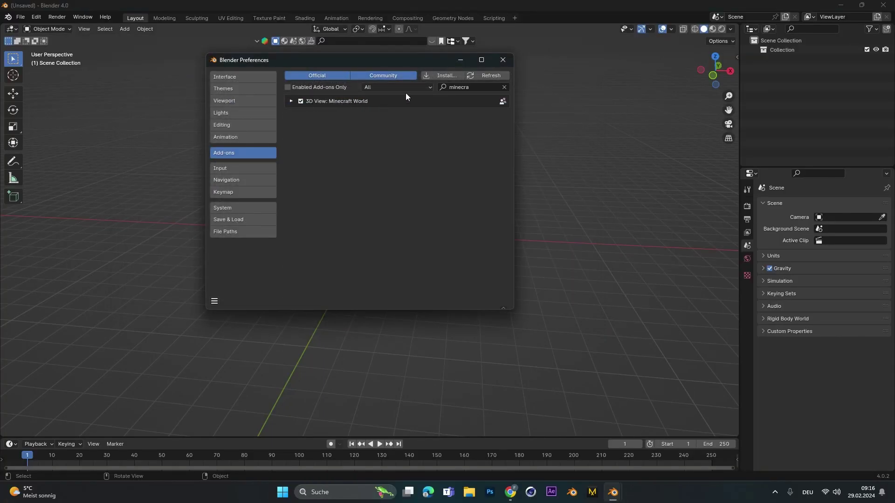
- Close Preferences and show the Minecraft World tab in the viewport sidebar
{"action": "left_click", "coordinate": [504, 60]}
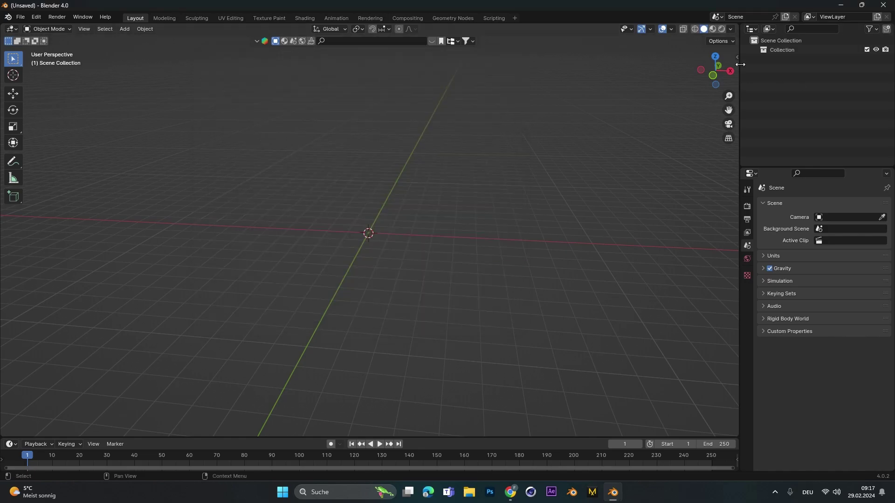
{"action": "left_click", "coordinate": [737, 57]}
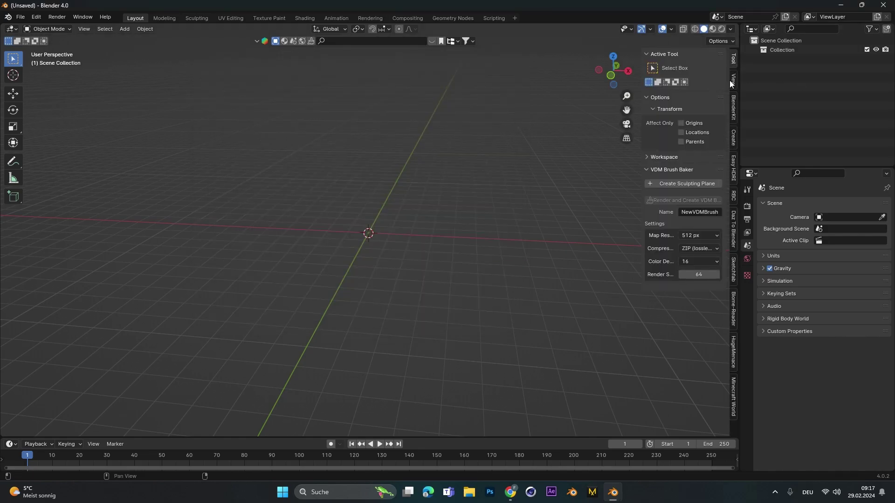
{"action": "left_click", "coordinate": [734, 396]}
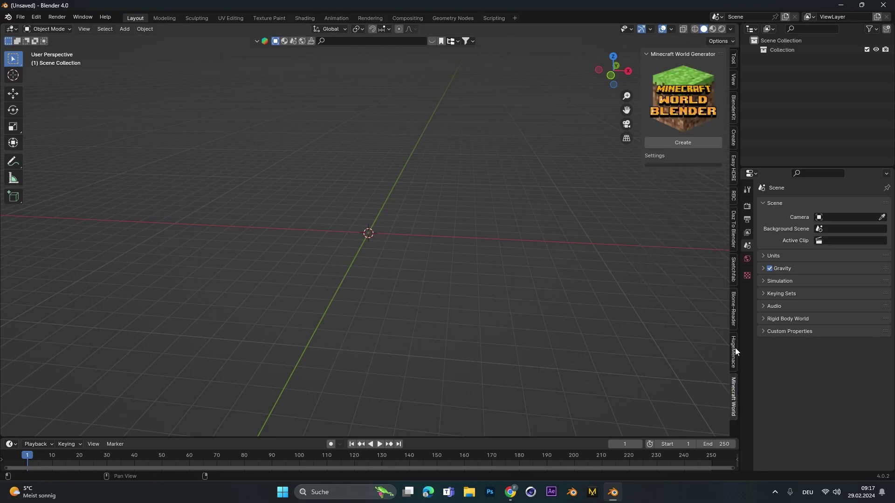
- Generate a default voxel island with Create and orbit it from high and low angles
{"action": "left_click", "coordinate": [699, 144]}
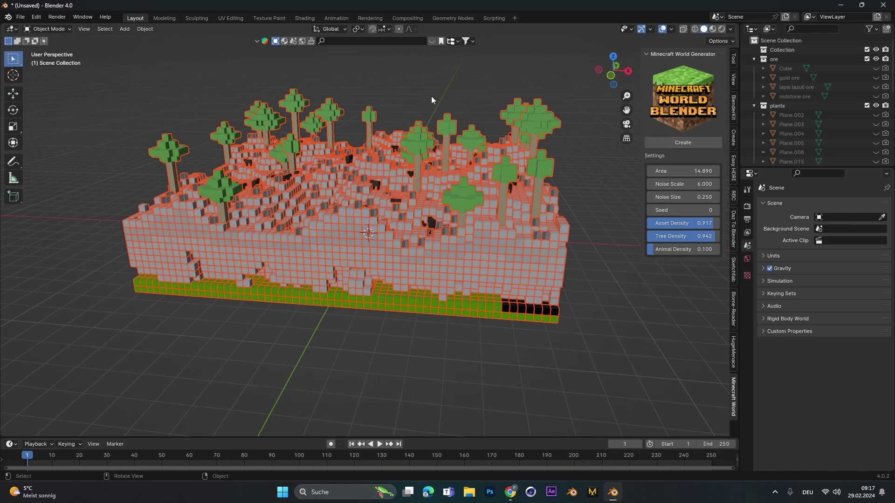
{"action": "middle_click_drag", "start_coordinate": [431, 96], "coordinate": [503, 265]}
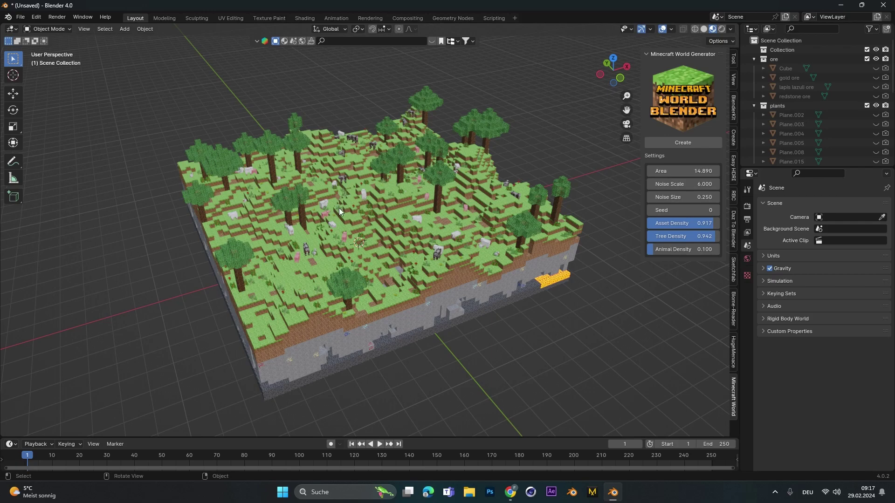
{"action": "middle_click_drag", "start_coordinate": [400, 301], "coordinate": [358, 323]}
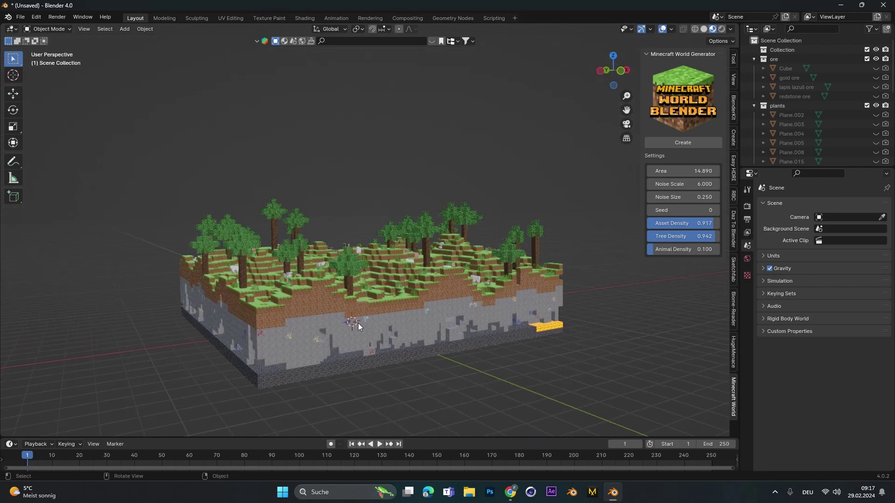
{"action": "middle_click_drag", "start_coordinate": [376, 227], "coordinate": [427, 201]}
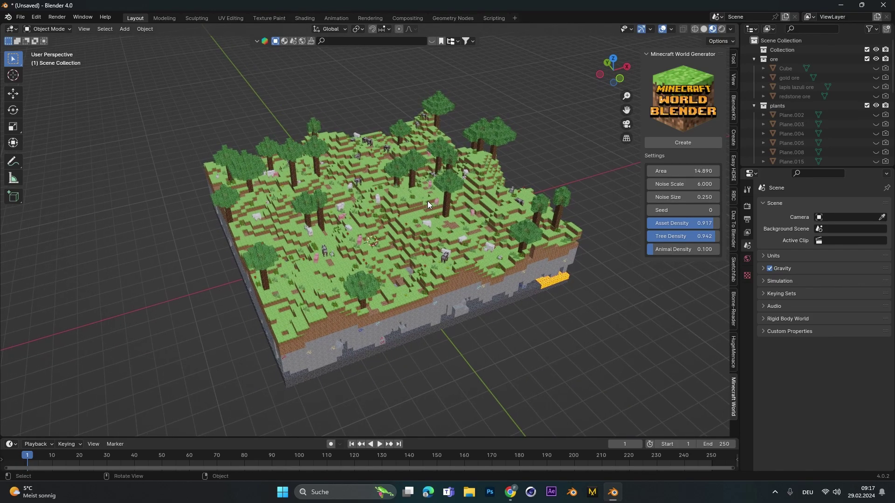
- Try Area 1, then set Area to 8 and orbit the regenerated island
{"action": "double_click", "coordinate": [699, 176]}
{"action": "type", "text": "1"}
{"action": "key", "text": "Return"}
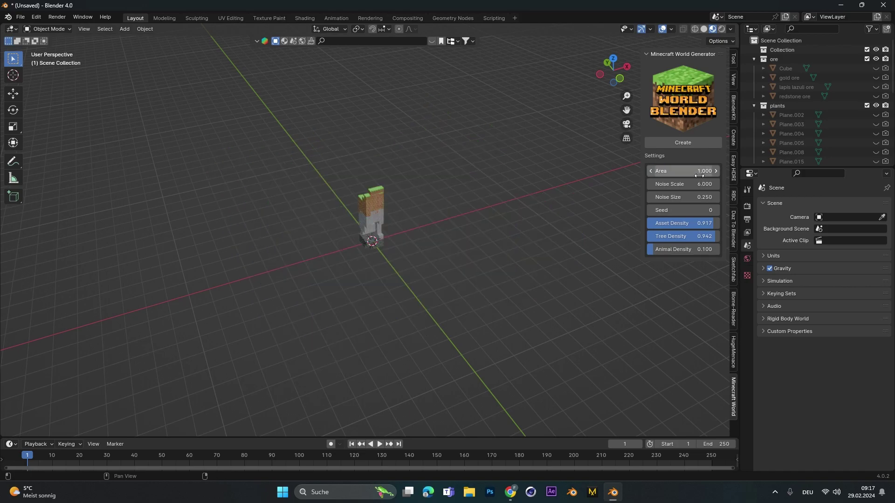
{"action": "middle_click_drag", "start_coordinate": [387, 192], "coordinate": [387, 163]}
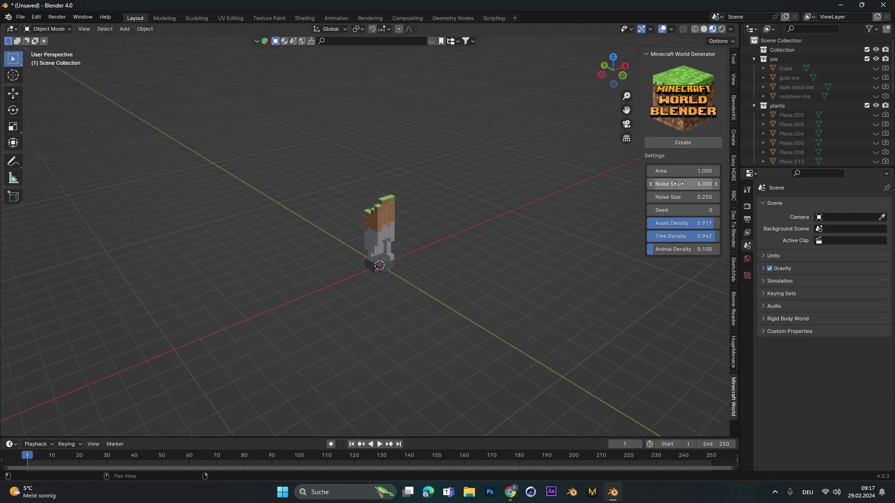
{"action": "double_click", "coordinate": [685, 172]}
{"action": "type", "text": "8"}
{"action": "key", "text": "Return"}
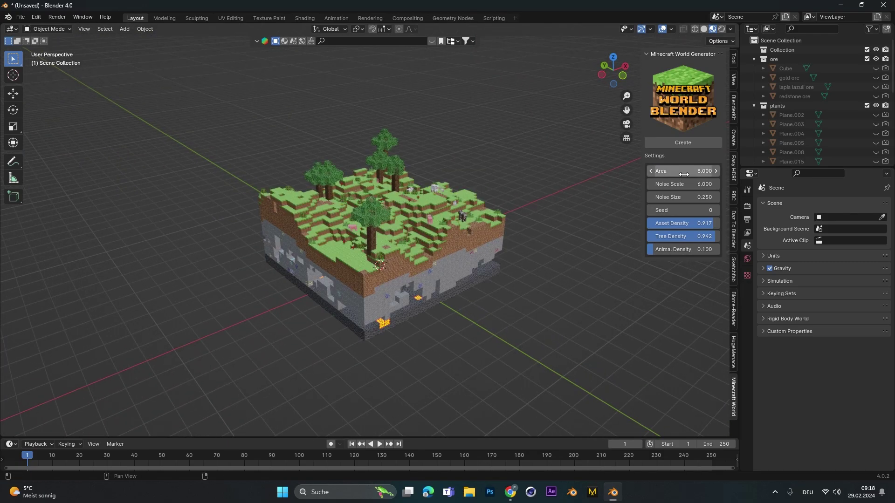
{"action": "middle_click_drag", "start_coordinate": [446, 208], "coordinate": [432, 225]}
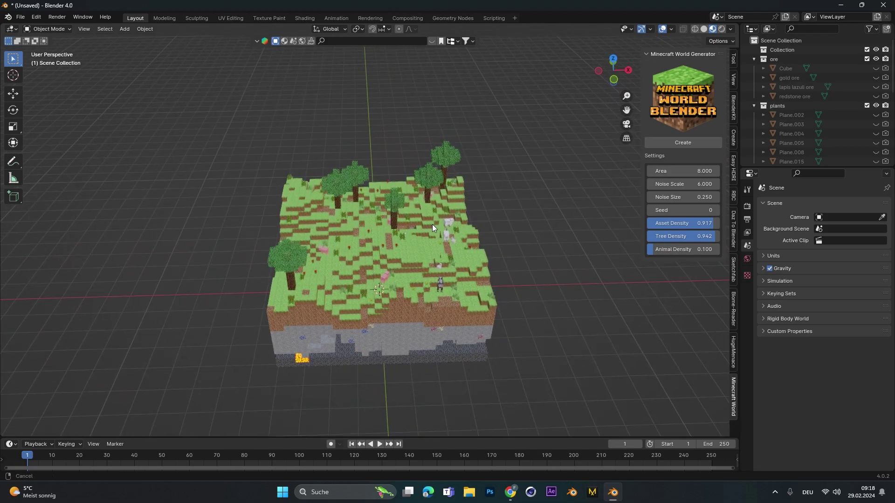
- Try Noise Scale 10, then set Noise Scale to 1 and inspect the flattened slab
{"action": "scroll", "coordinate": [427, 208], "scroll_direction": "up", "scroll_amount": 2}
{"action": "double_click", "coordinate": [692, 185]}
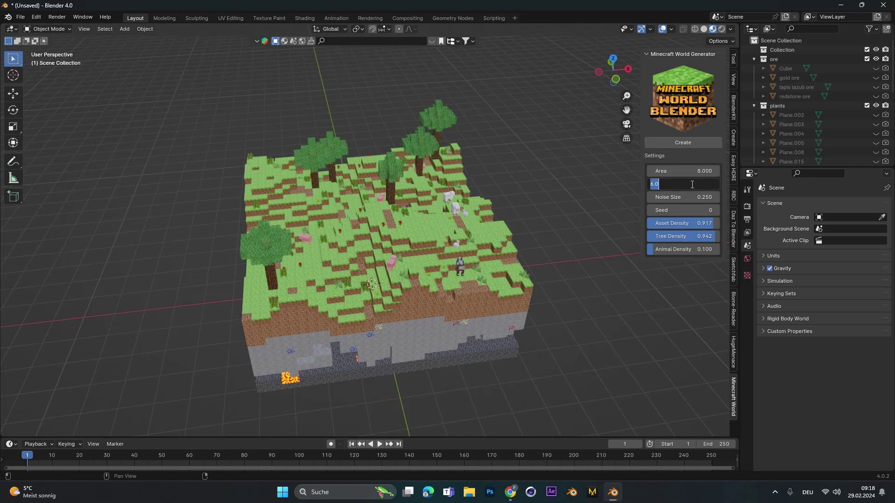
{"action": "type", "text": "10"}
{"action": "key", "text": "Return"}
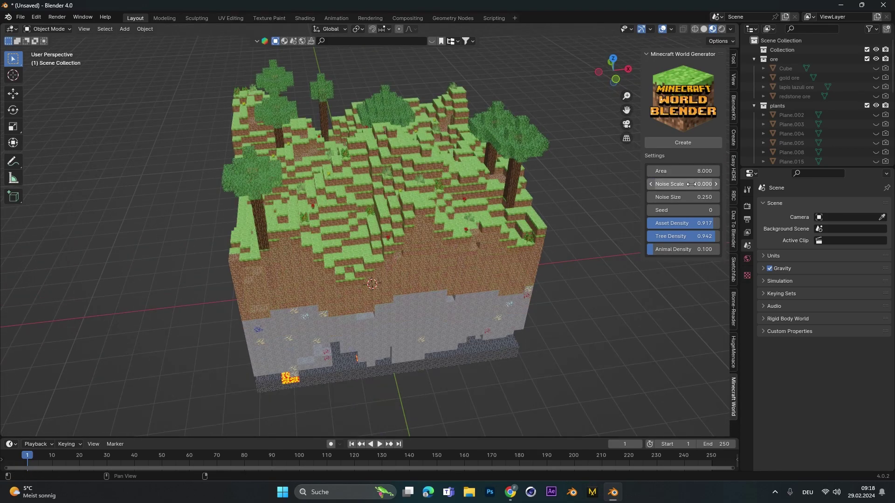
{"action": "middle_click_drag", "start_coordinate": [466, 265], "coordinate": [430, 356]}
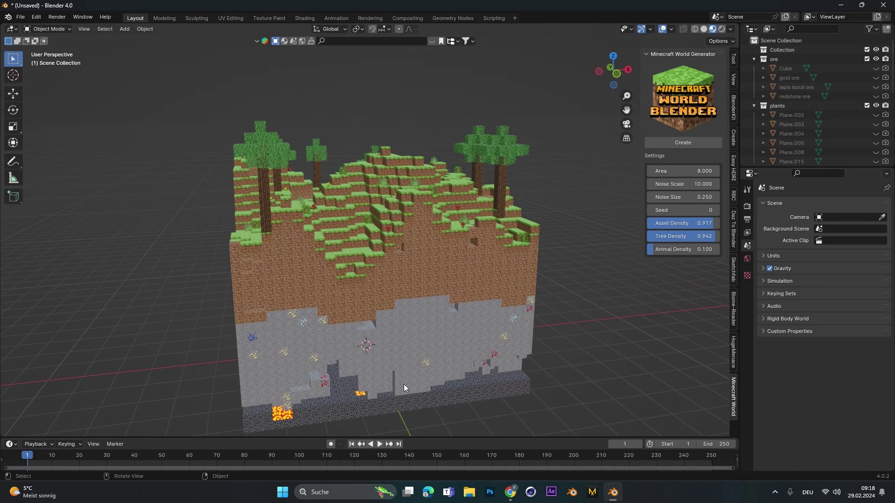
{"action": "double_click", "coordinate": [685, 184]}
{"action": "type", "text": "1"}
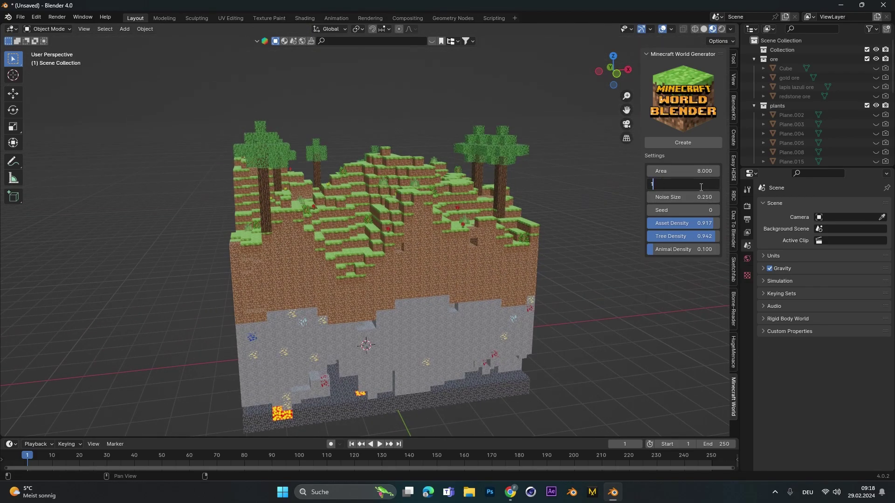
{"action": "key", "text": "Return"}
{"action": "middle_click_drag", "start_coordinate": [421, 345], "coordinate": [416, 285]}
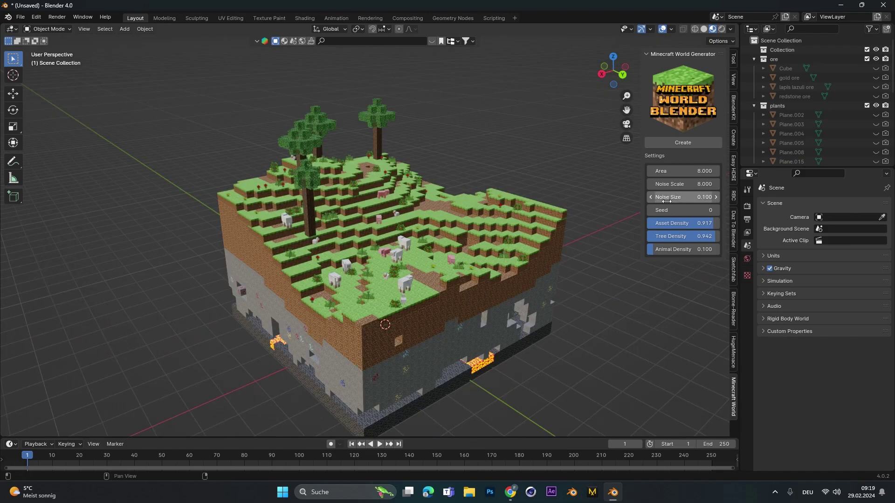
- Set Noise Size to 1, inspect the rugged terrain, then change it back to 0.1
{"action": "double_click", "coordinate": [688, 198]}
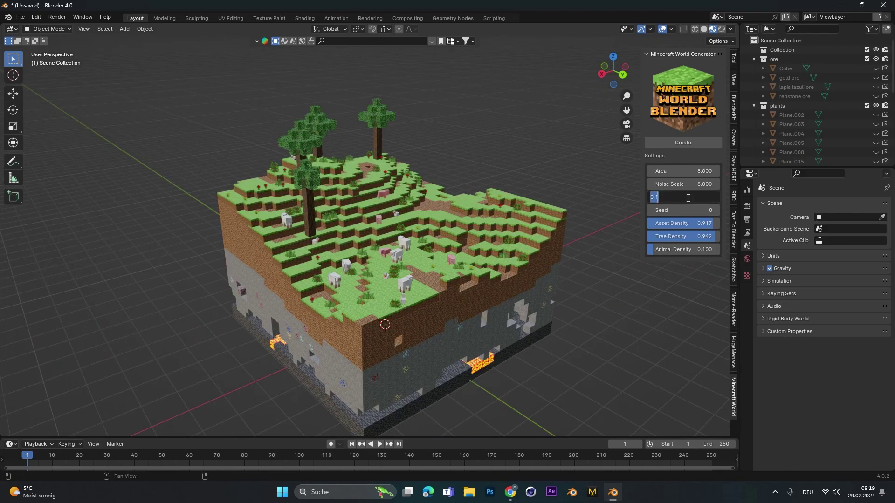
{"action": "type", "text": "1"}
{"action": "key", "text": "Return"}
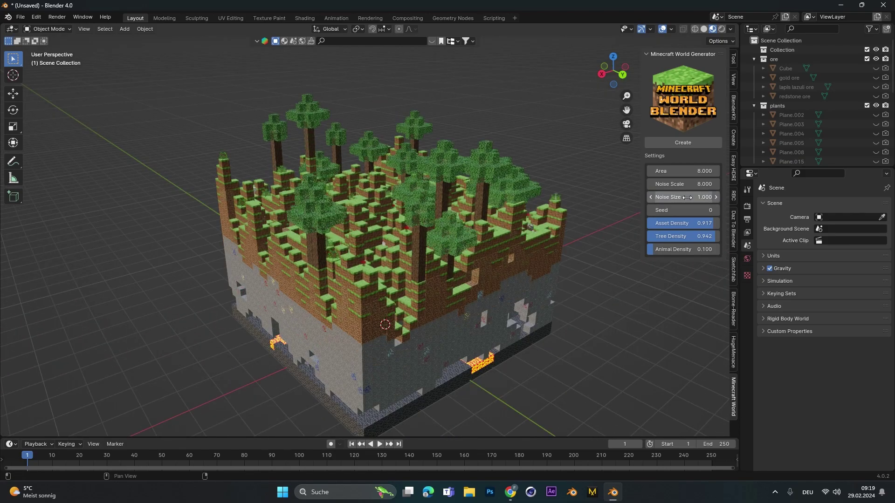
{"action": "middle_click_drag", "start_coordinate": [472, 230], "coordinate": [368, 238]}
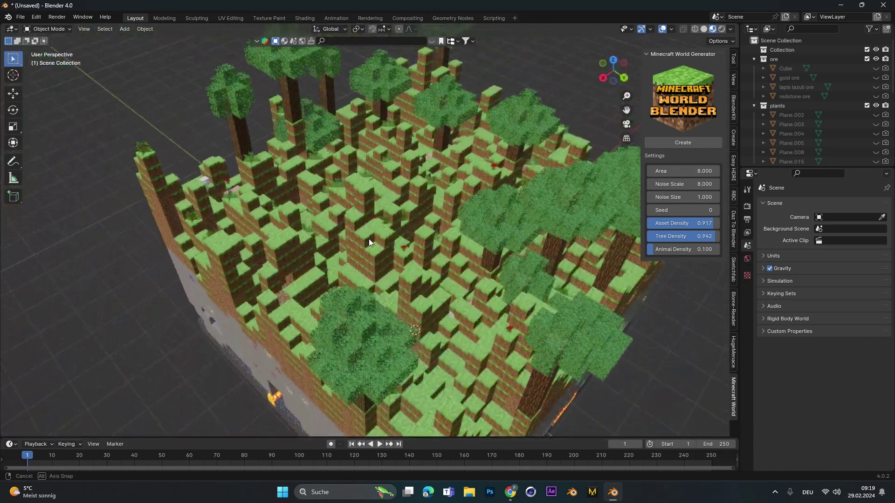
{"action": "double_click", "coordinate": [698, 199]}
{"action": "type", "text": "0.1"}
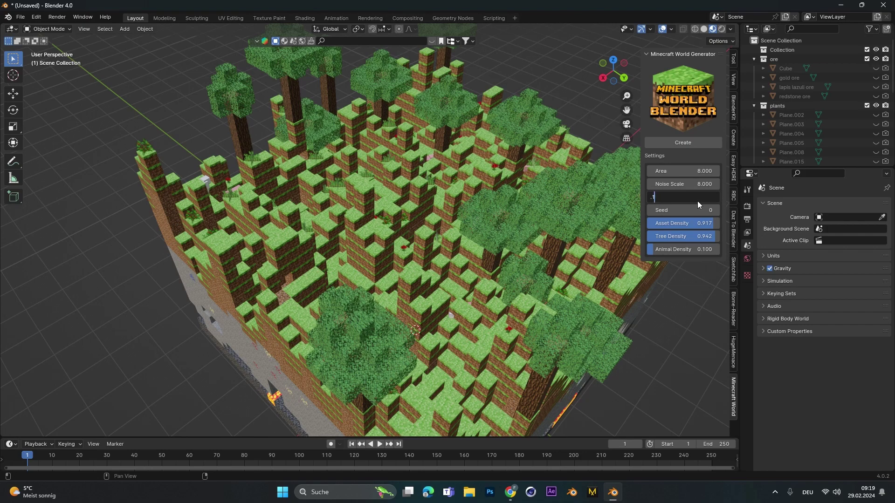
{"action": "key", "text": "Return"}
{"action": "middle_click_drag", "start_coordinate": [532, 246], "coordinate": [452, 236]}
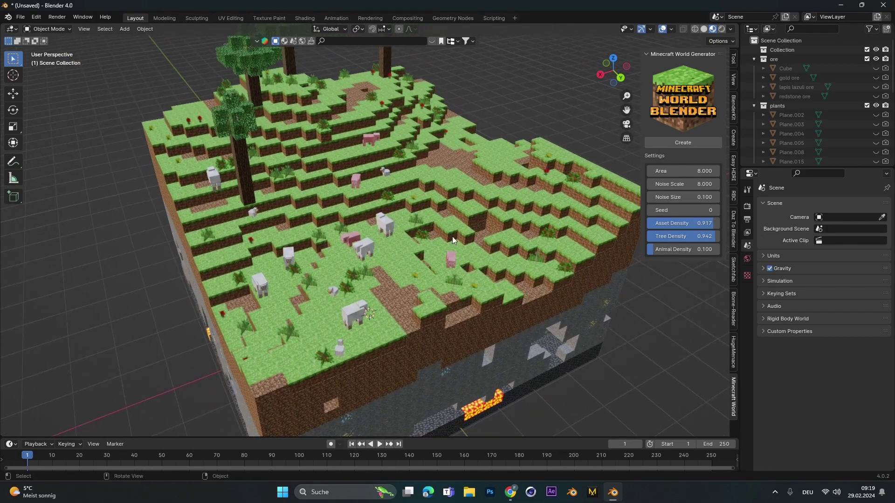
{"action": "scroll", "coordinate": [395, 181], "scroll_direction": "down", "scroll_amount": 4}
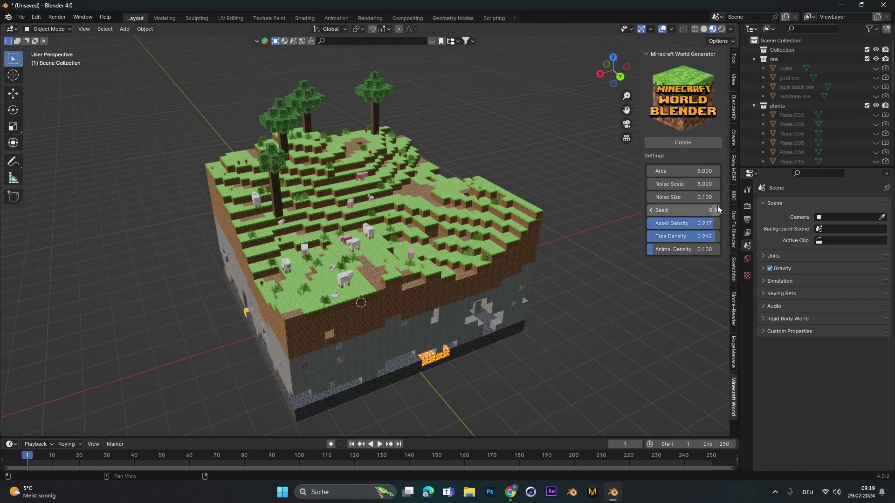
- Step the Seed up to 6 to regenerate the island layout
{"action": "left_click", "coordinate": [717, 209]}
{"action": "left_click", "coordinate": [716, 209]}
{"action": "left_click", "coordinate": [716, 209]}
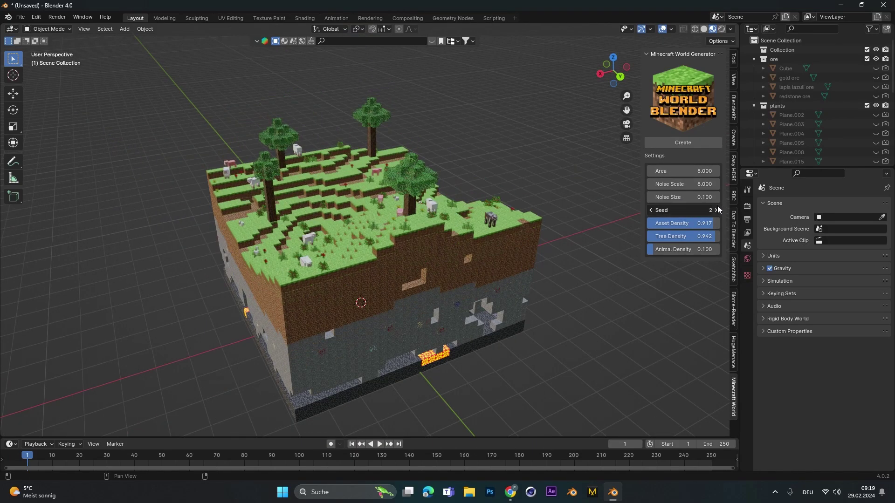
{"action": "left_click", "coordinate": [716, 210]}
{"action": "left_click", "coordinate": [716, 210]}
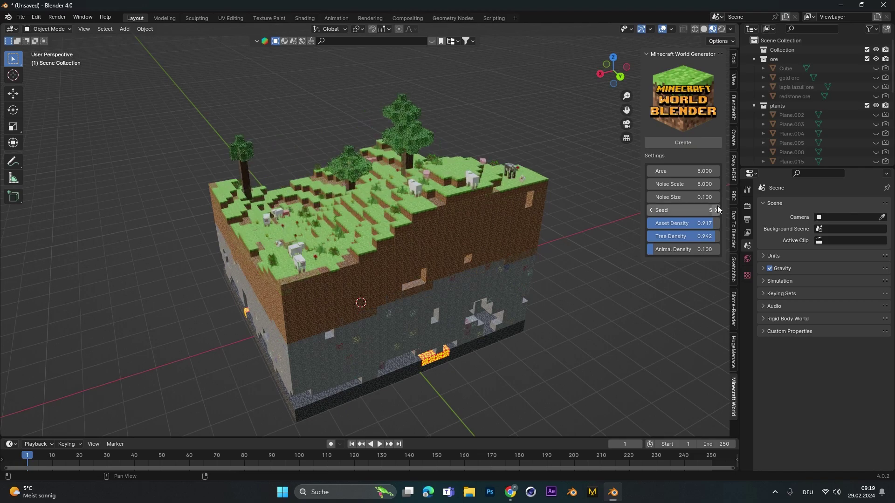
{"action": "left_click", "coordinate": [717, 210]}
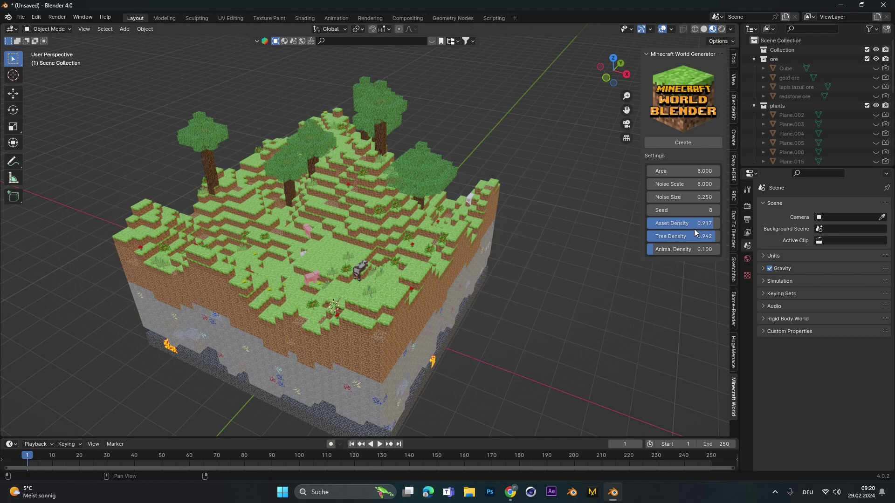
- Try Asset Density 0.1, then set Asset Density to 0.9
{"action": "double_click", "coordinate": [695, 229]}
{"action": "type", "text": "."}
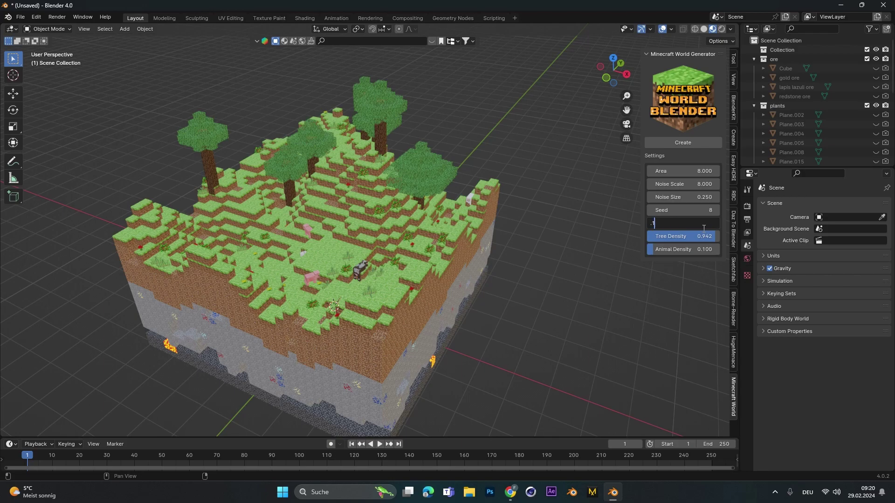
{"action": "type", "text": "1"}
{"action": "key", "text": "Return"}
{"action": "middle_click_drag", "start_coordinate": [247, 205], "coordinate": [360, 202]}
{"action": "scroll", "coordinate": [329, 214], "scroll_direction": "up", "scroll_amount": 4}
{"action": "scroll", "coordinate": [360, 202], "scroll_direction": "down", "scroll_amount": 3}
{"action": "double_click", "coordinate": [683, 225]}
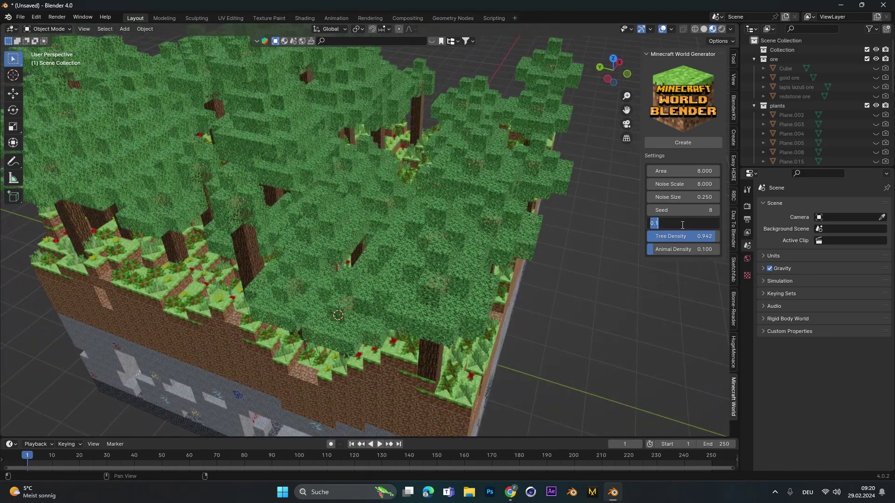
{"action": "key", "text": "BackSpace"}
{"action": "type", "text": ".9"}
{"action": "key", "text": "Return"}
{"action": "middle_click_drag", "start_coordinate": [492, 269], "coordinate": [391, 178]}
{"action": "middle_click_drag", "start_coordinate": [411, 211], "coordinate": [448, 224]}
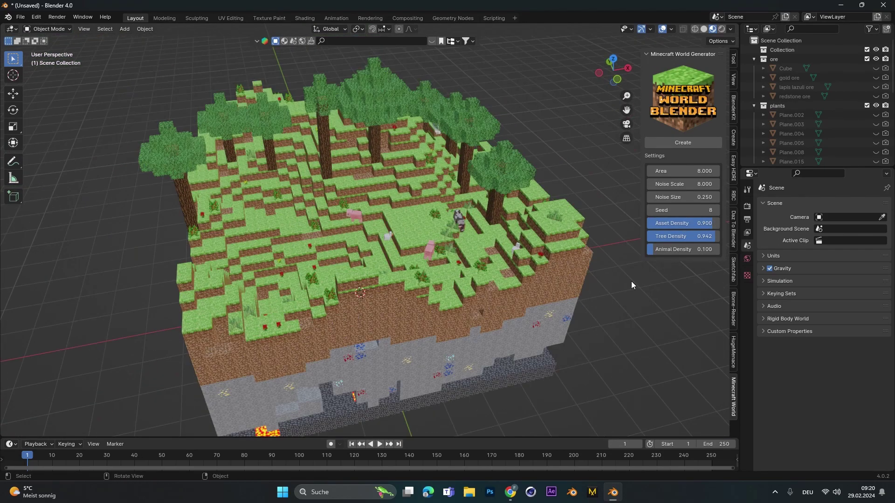
- Adjust Tree Density through 0.1 and 0.5 to 0.8
{"action": "double_click", "coordinate": [676, 237]}
{"action": "type", "text": ".1"}
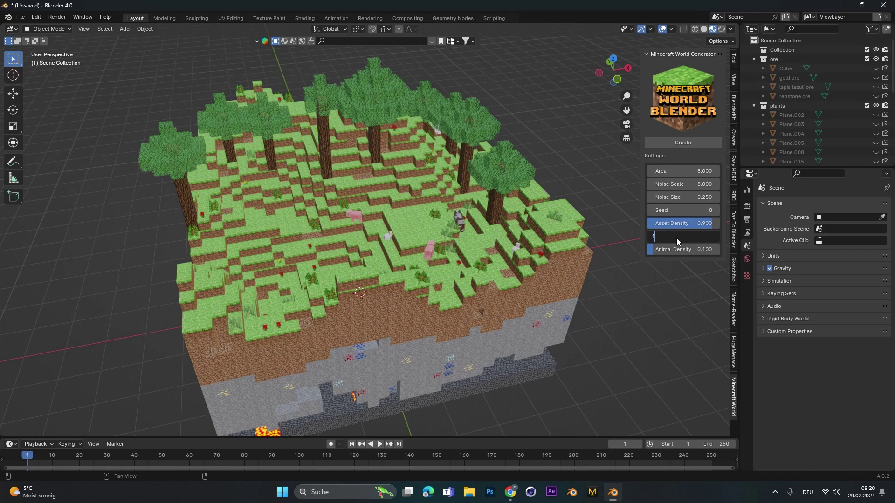
{"action": "key", "text": "Return"}
{"action": "double_click", "coordinate": [682, 236]}
{"action": "type", "text": ".5"}
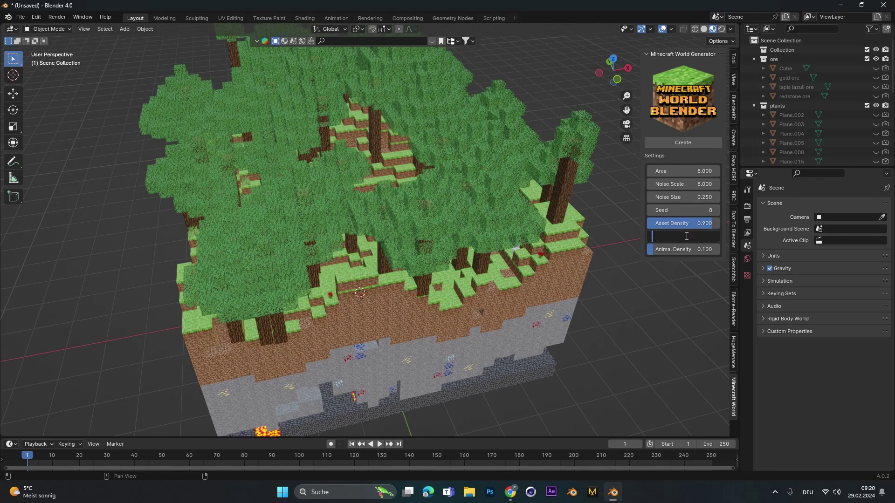
{"action": "key", "text": "Return"}
{"action": "left_click_drag", "start_coordinate": [671, 236], "coordinate": [686, 253]}
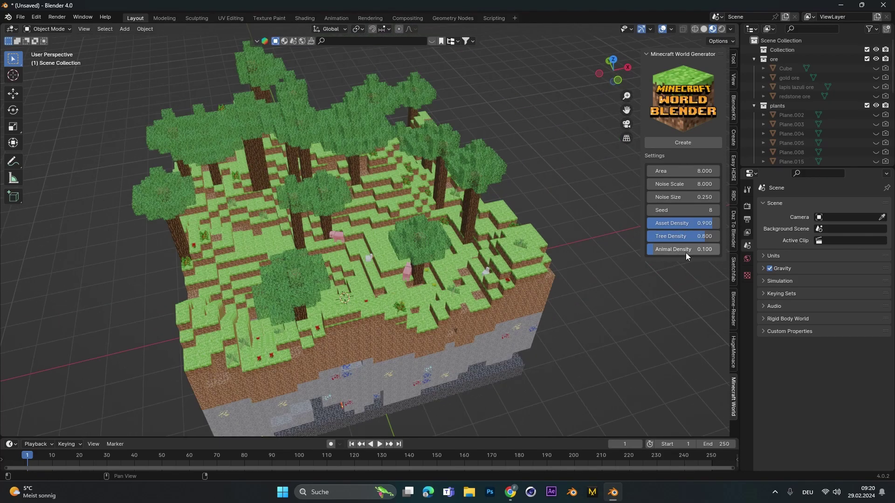
- Set Animal Density to 0.9 and view the island from a low angle
{"action": "double_click", "coordinate": [687, 253]}
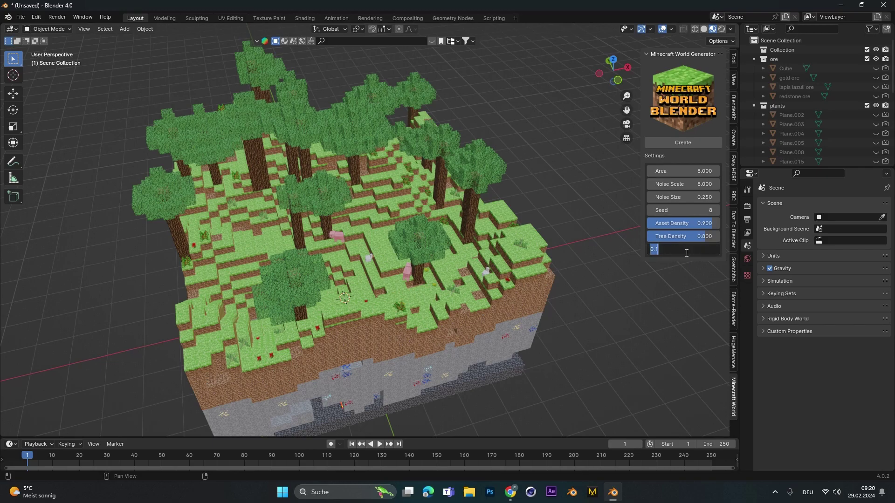
{"action": "type", "text": "0.9"}
{"action": "key", "text": "Return"}
{"action": "scroll", "coordinate": [298, 245], "scroll_direction": "up", "scroll_amount": 5}
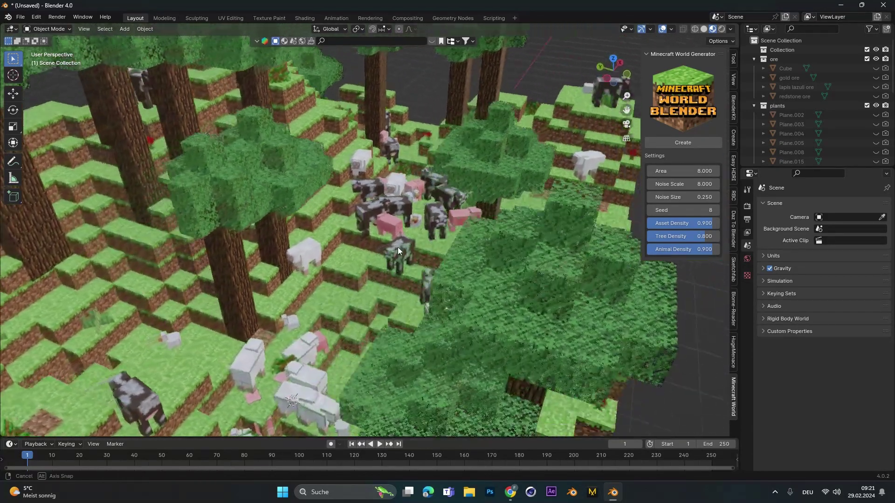
{"action": "middle_click_drag", "start_coordinate": [398, 247], "coordinate": [415, 271]}
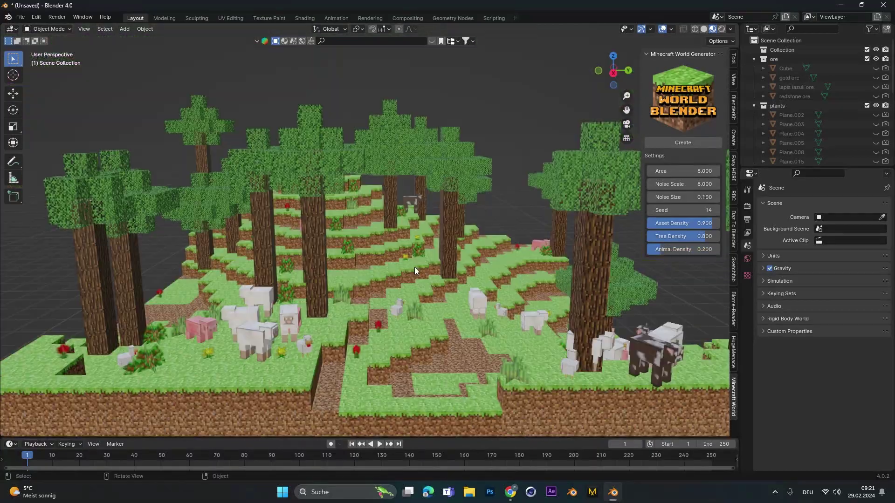
- Switch the viewport to Rendered shading, hide the side panel, and add a Sun light
{"action": "left_click", "coordinate": [721, 30]}
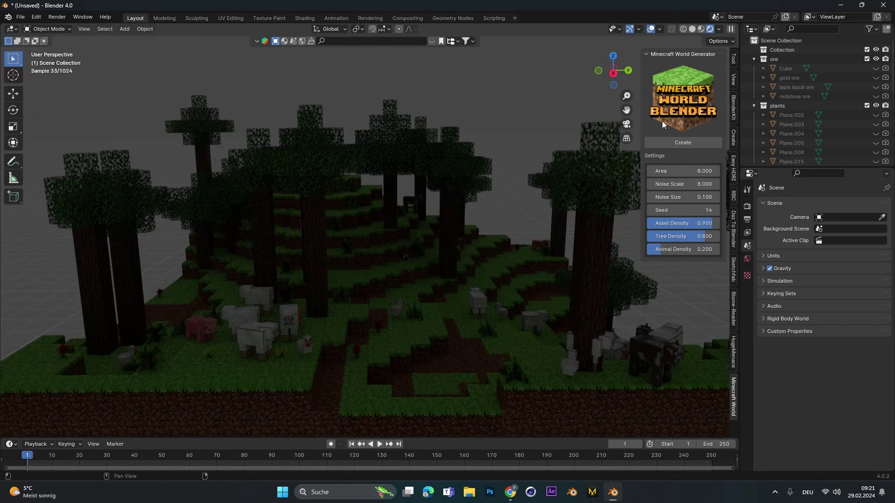
{"action": "key", "text": "n"}
{"action": "key", "text": "shift+a"}
{"action": "mouse_move", "coordinate": [415, 205]}
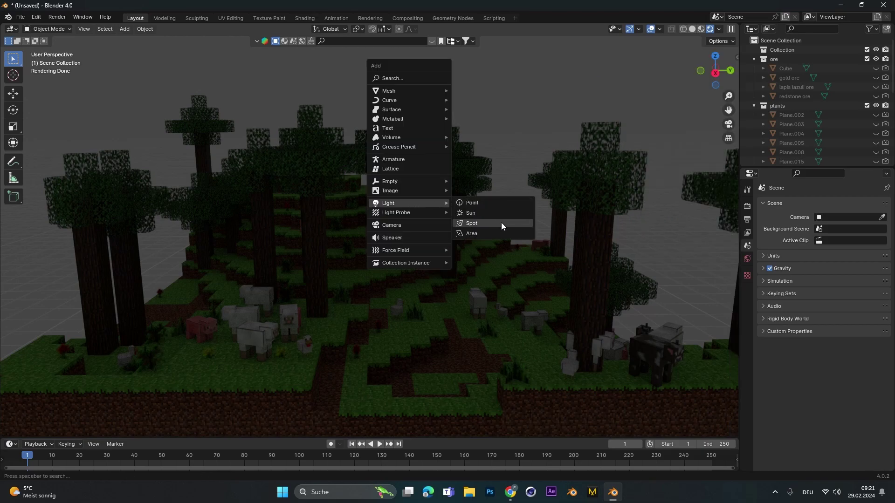
{"action": "left_click", "coordinate": [493, 214]}
- Angle the sun and set its Strength to 10, then orbit around the lit island
{"action": "key", "text": "r"}
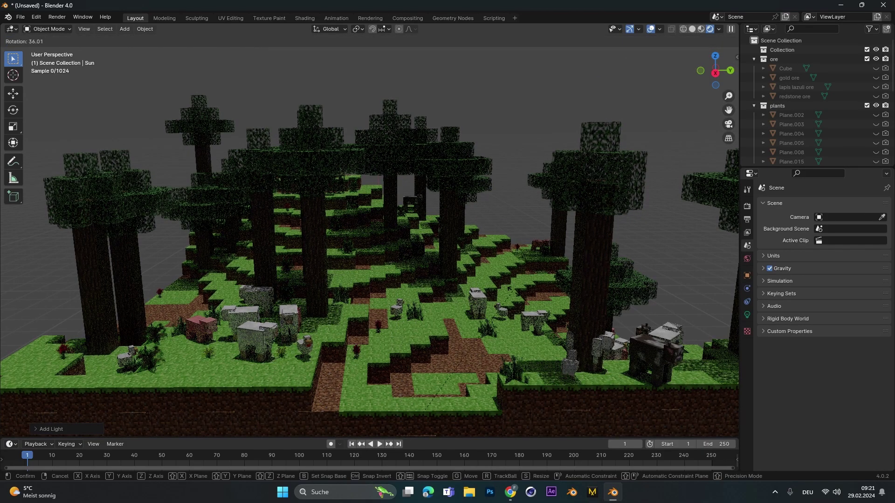
{"action": "left_click", "coordinate": [707, 97]}
{"action": "left_click", "coordinate": [748, 315]}
{"action": "double_click", "coordinate": [848, 269]}
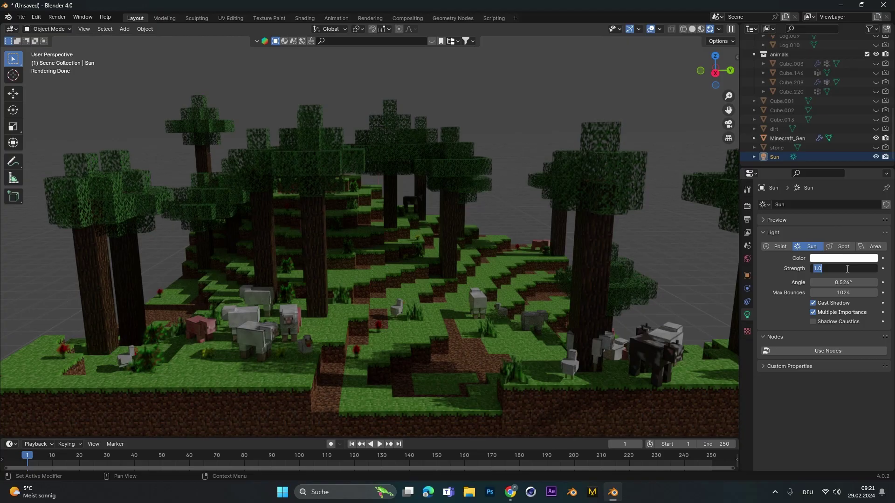
{"action": "type", "text": "10"}
{"action": "key", "text": "Return"}
{"action": "middle_click_drag", "start_coordinate": [520, 262], "coordinate": [508, 270]}
{"action": "double_click", "coordinate": [841, 269]}
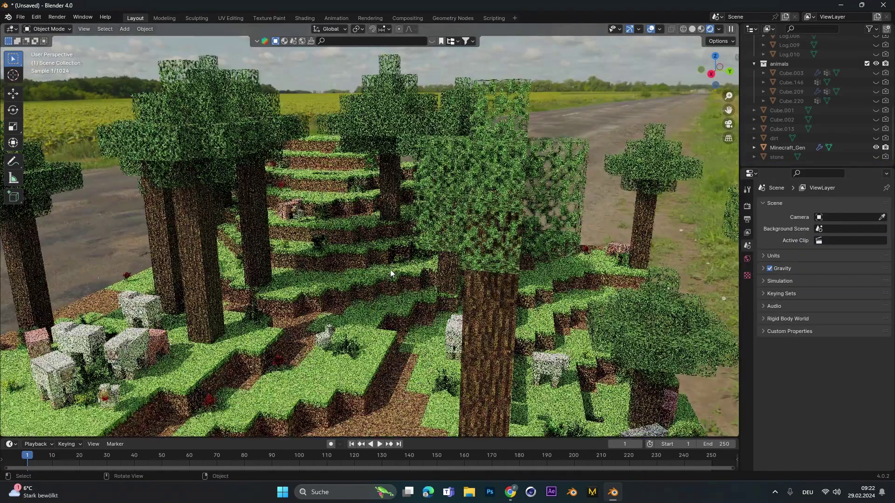
{"action": "mouse_move", "coordinate": [390, 269]}
{"action": "middle_mouse_down"}
{"action": "mouse_move", "coordinate": [408, 200]}
{"action": "mouse_move", "coordinate": [396, 192]}
{"action": "mouse_move", "coordinate": [381, 261]}
{"action": "middle_mouse_up"}
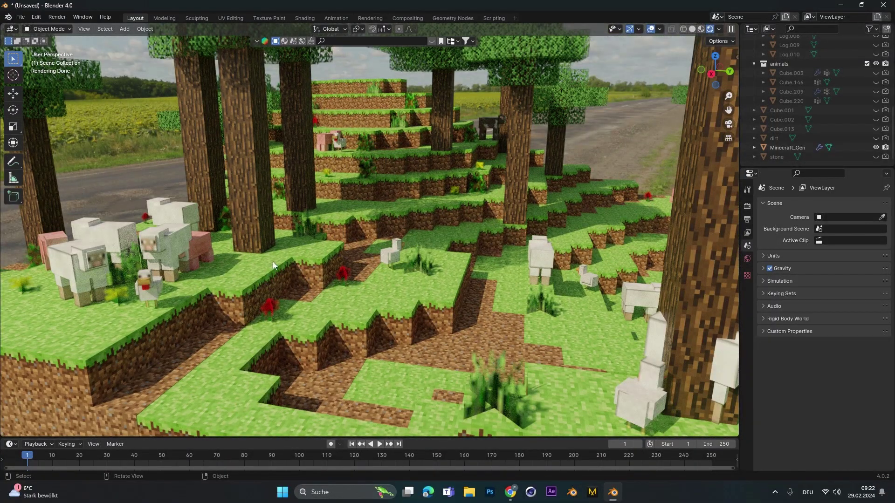
{"action": "middle_click_drag", "start_coordinate": [223, 261], "coordinate": [247, 271]}
{"action": "middle_click_drag", "start_coordinate": [474, 258], "coordinate": [356, 261]}
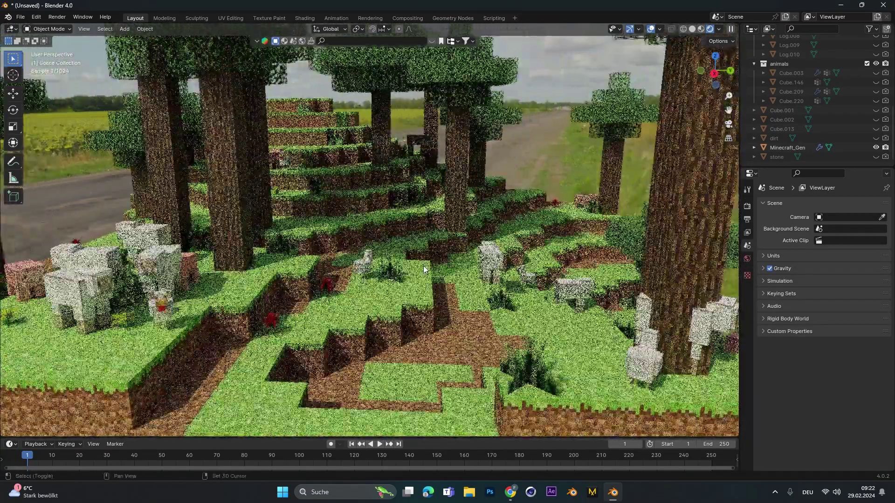
{"action": "scroll", "coordinate": [434, 270], "scroll_direction": "up", "scroll_amount": 3}
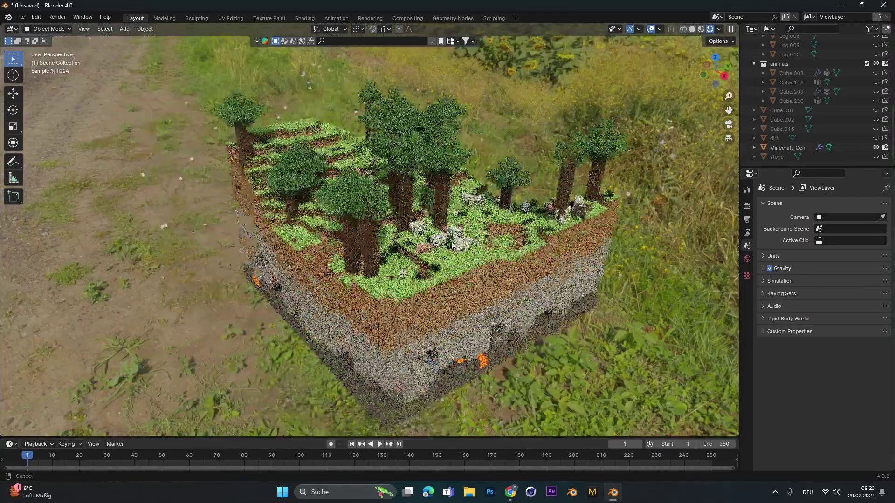
{"action": "middle_click_drag", "start_coordinate": [382, 224], "coordinate": [410, 227]}
{"action": "scroll", "coordinate": [410, 228], "scroll_direction": "up", "scroll_amount": 8}
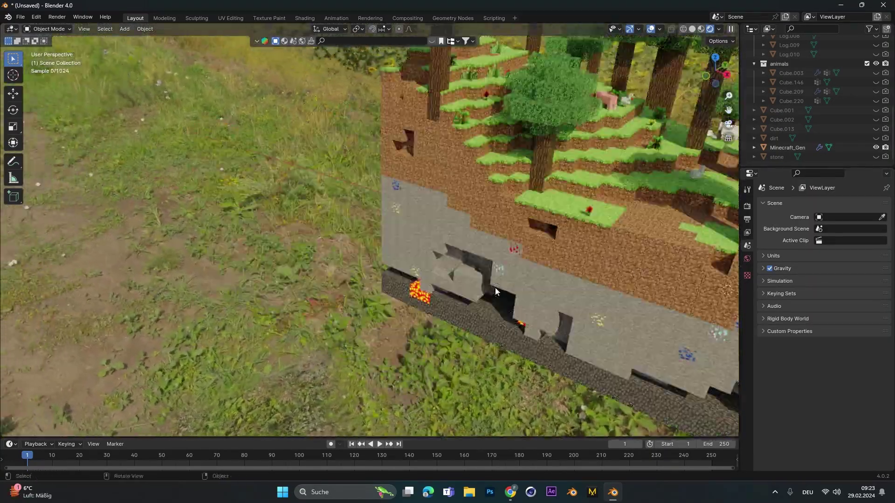
{"action": "scroll", "coordinate": [341, 207], "scroll_direction": "up", "scroll_amount": 10}
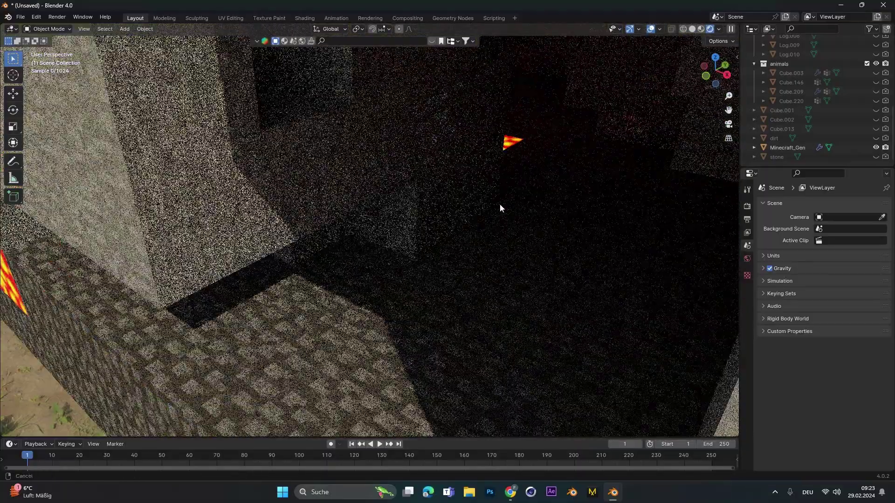
- Orbit and zoom the view into the dark cave inside the island's stone layer
{"action": "middle_click_drag", "start_coordinate": [500, 203], "coordinate": [399, 217]}
{"action": "scroll", "coordinate": [305, 208], "scroll_direction": "up", "scroll_amount": 3}
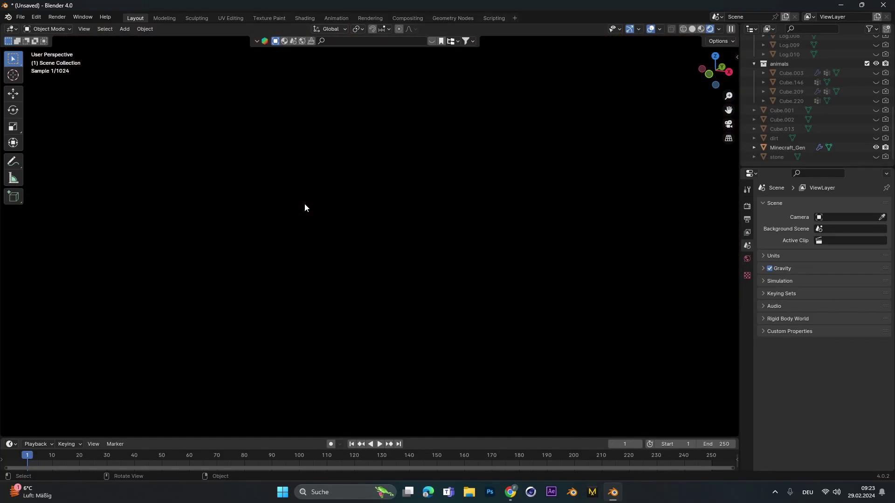
{"action": "scroll", "coordinate": [356, 201], "scroll_direction": "down", "scroll_amount": 3}
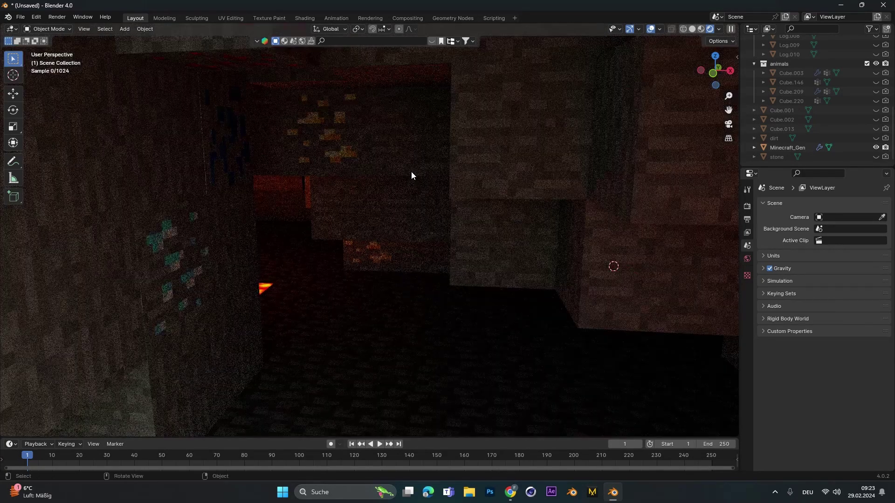